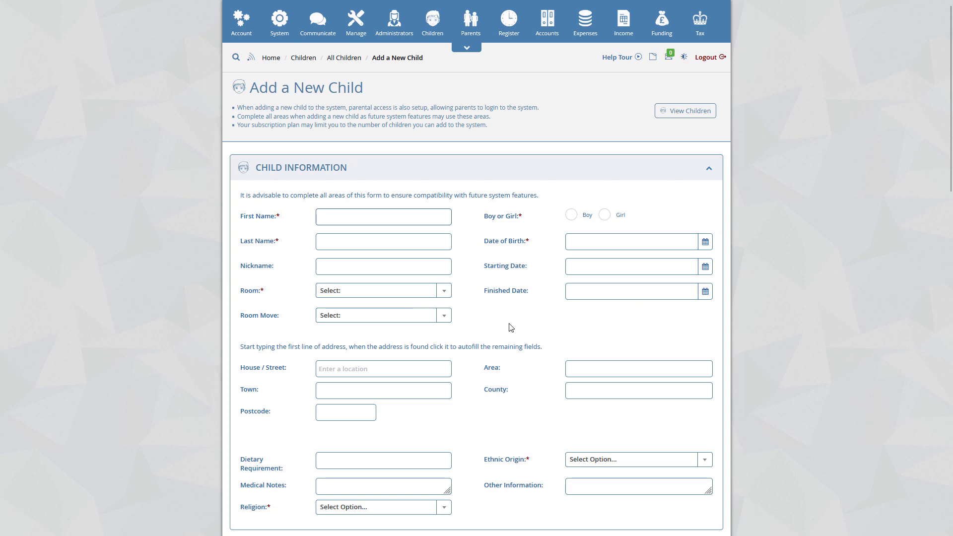
# - Add a child profile section titled "Test" with the Single Line entry type and save it
pyautogui.scroll(-4, 511, 327)
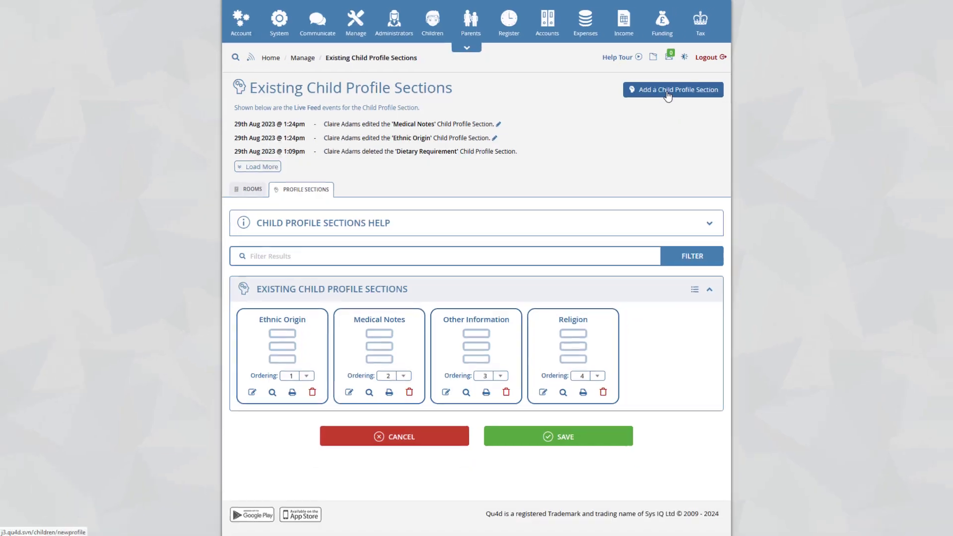
pyautogui.click(814, 157)
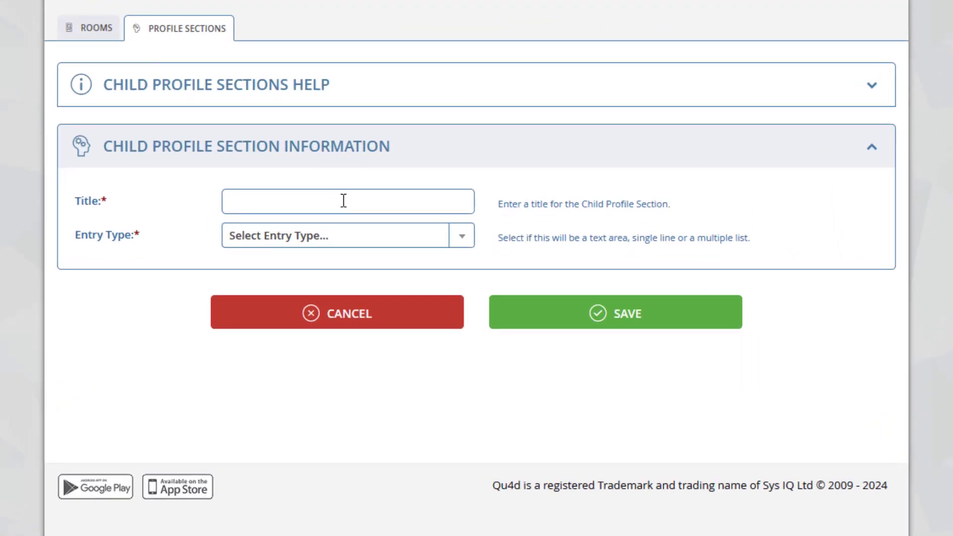
pyautogui.click(343, 201)
pyautogui.write('Test')
pyautogui.click(462, 238)
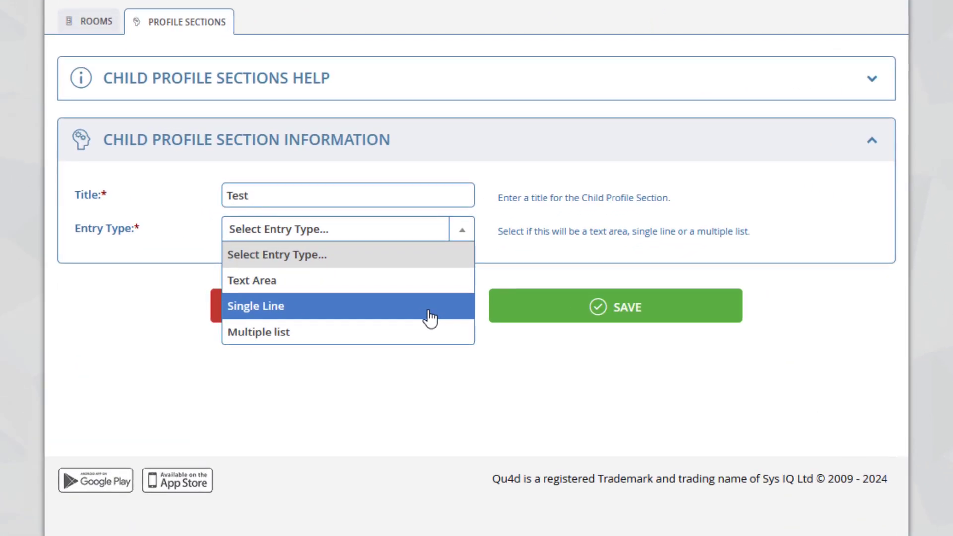
pyautogui.click(448, 325)
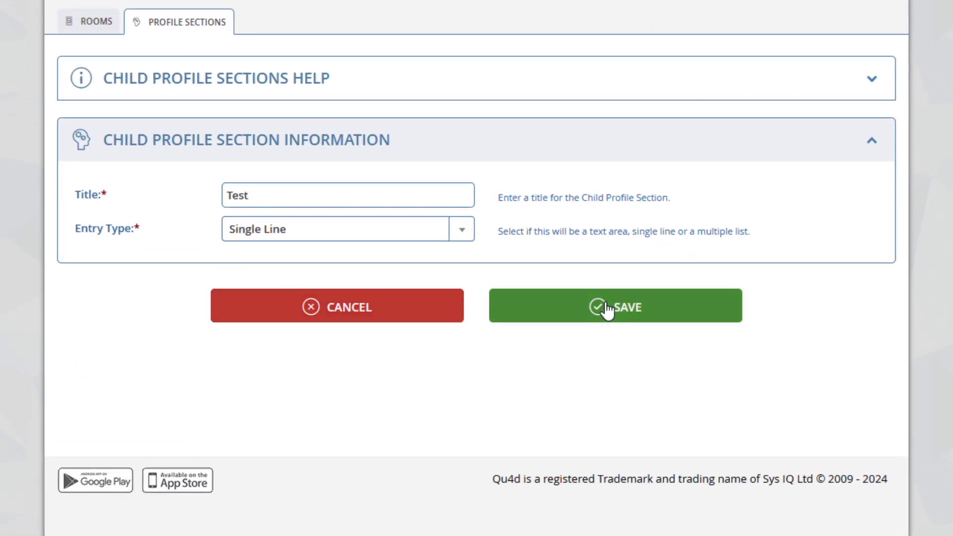
pyautogui.click(584, 316)
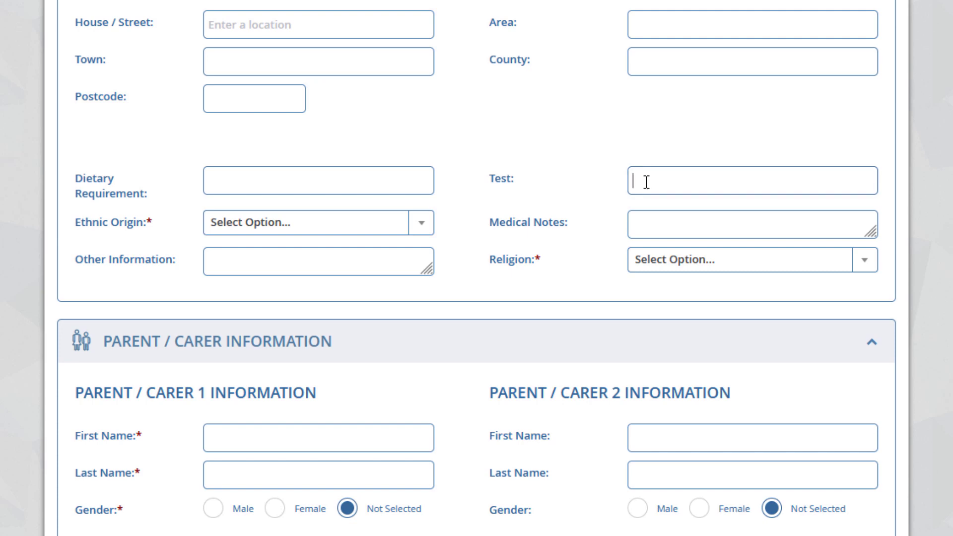
# - Enter "Entry box" in the Test field of the new child form
pyautogui.write('Entry box')
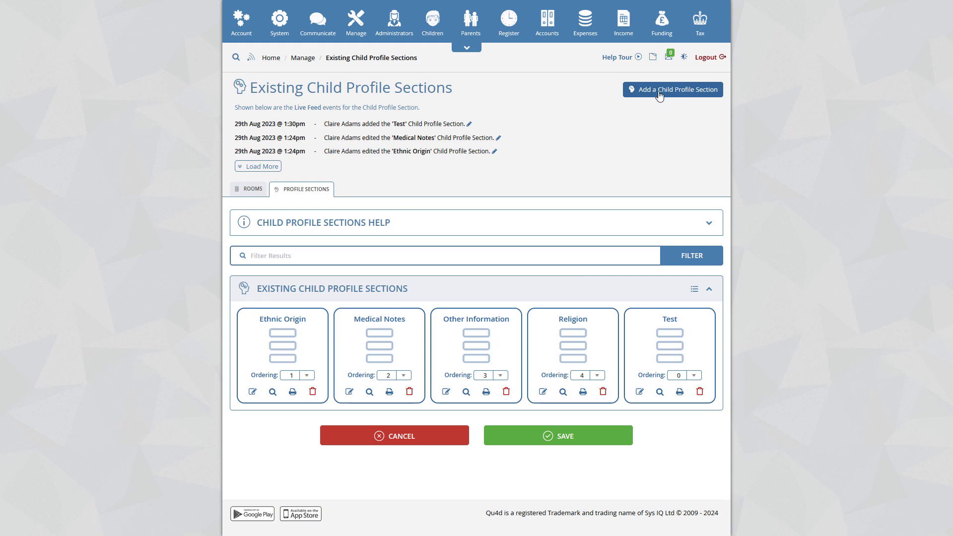
# - Add and save a Text Area profile section titled "Test 2", and enlarge its box on the new child form
pyautogui.click(660, 91)
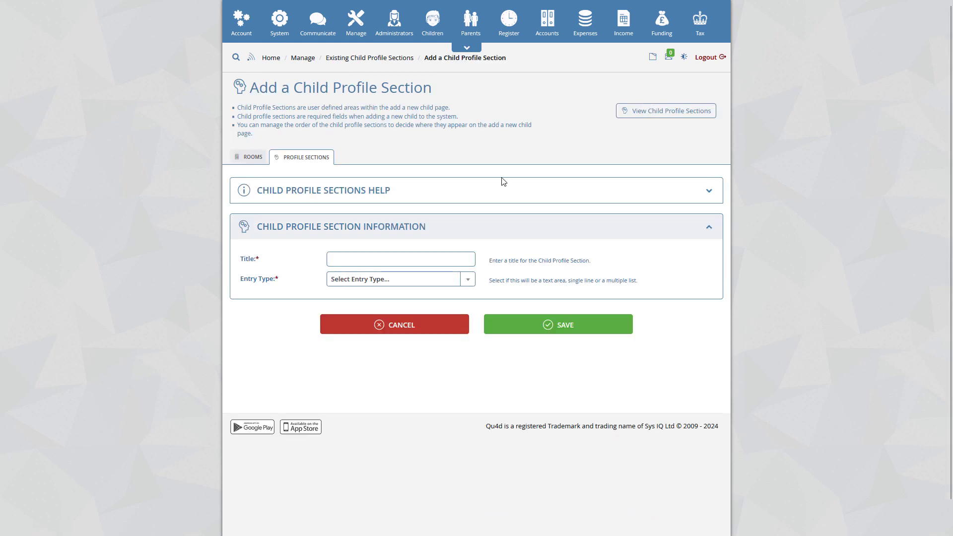
pyautogui.click(408, 259)
pyautogui.write('Test 2')
pyautogui.click(403, 279)
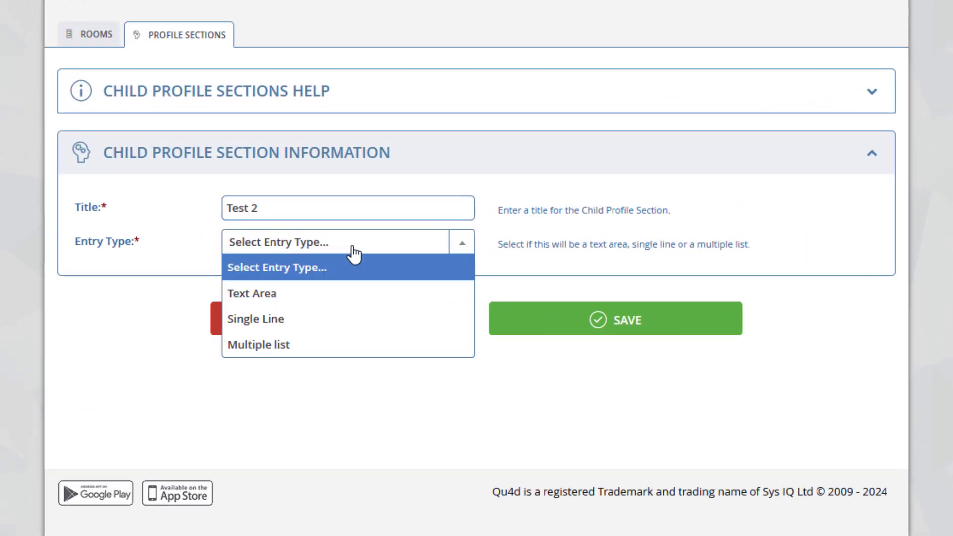
pyautogui.click(362, 294)
pyautogui.click(573, 328)
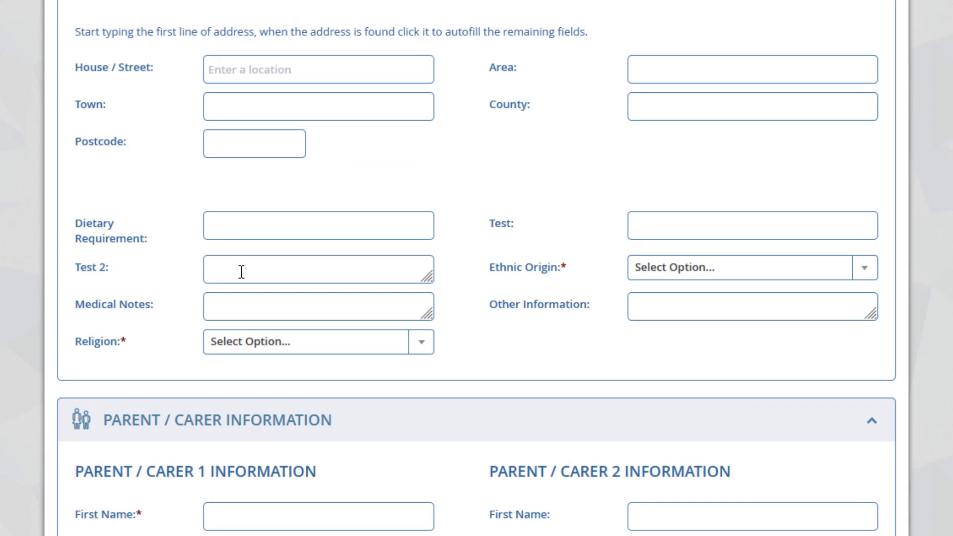
pyautogui.moveTo(427, 276); pyautogui.dragTo(445, 366)
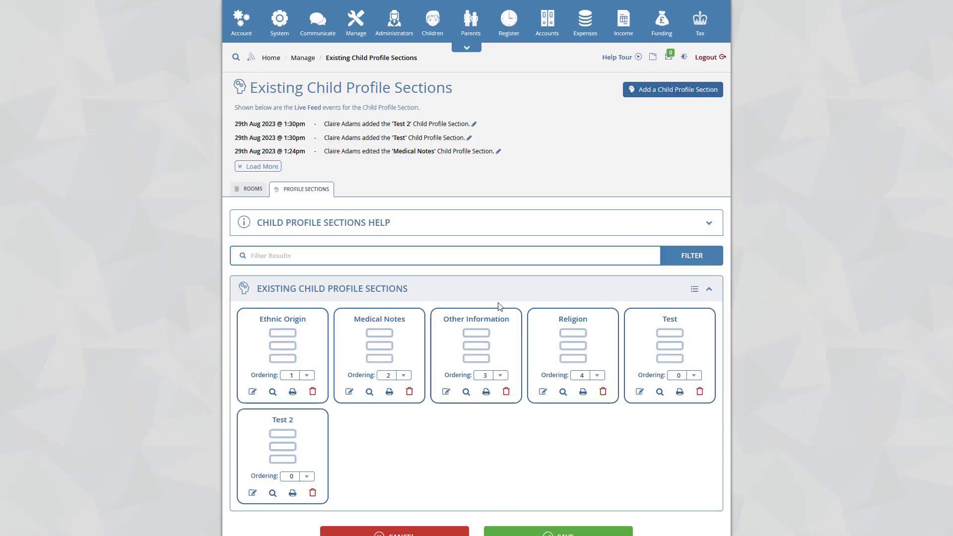
# - Start a new child profile section titled "Test 3" with the Multiple list entry type
pyautogui.click(660, 94)
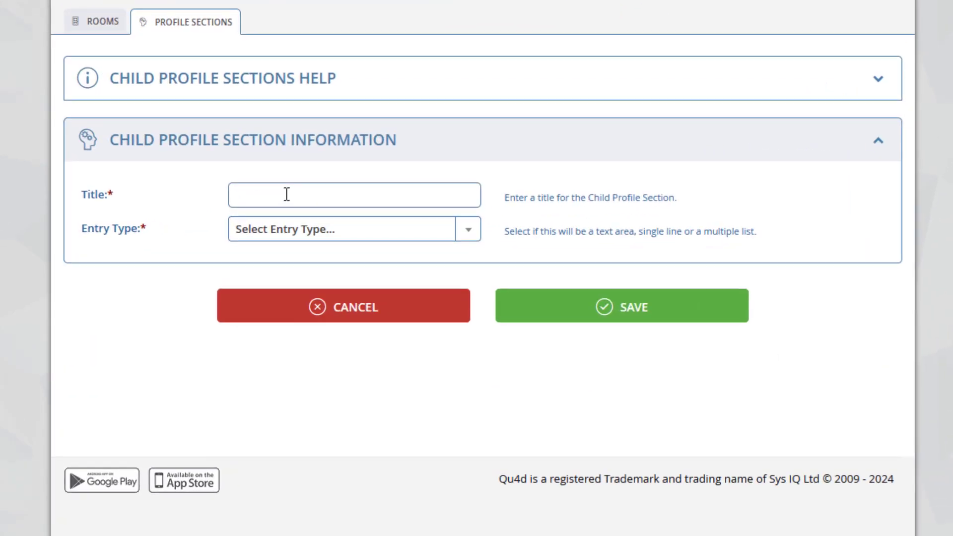
pyautogui.click(308, 219)
pyautogui.write('Test 3')
pyautogui.click(301, 237)
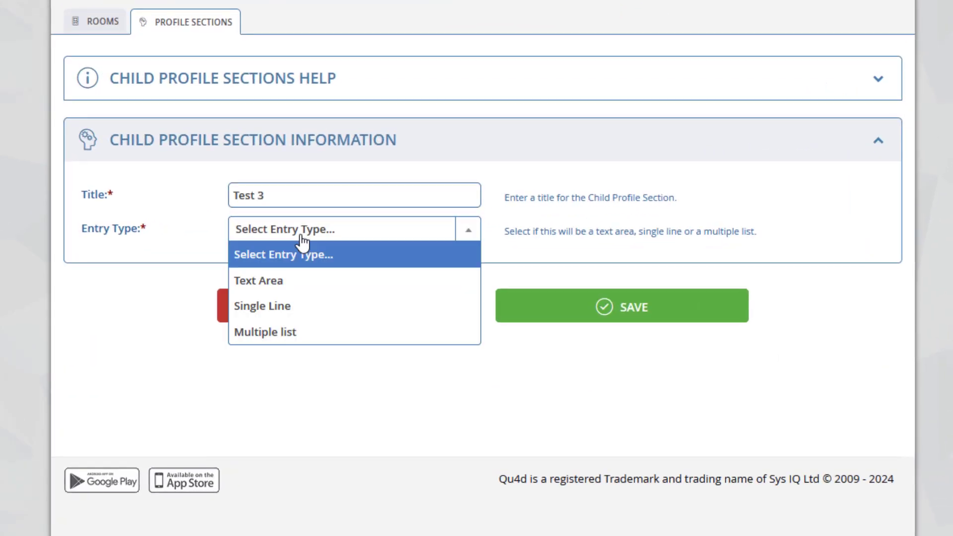
pyautogui.click(299, 340)
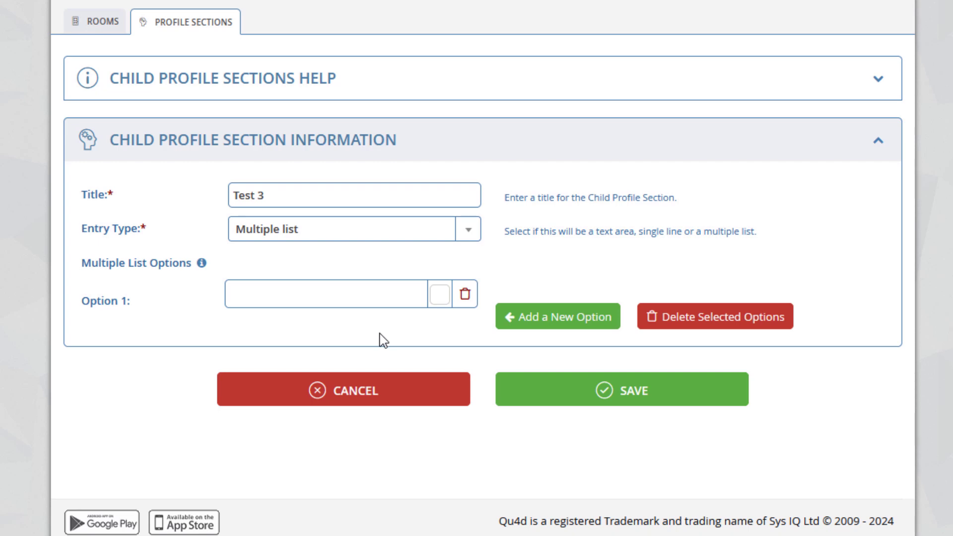
# - Enter "Option 1" and "Option 2" as the first two multiple list options
pyautogui.click(334, 296)
pyautogui.write('Option 1')
pyautogui.click(370, 325)
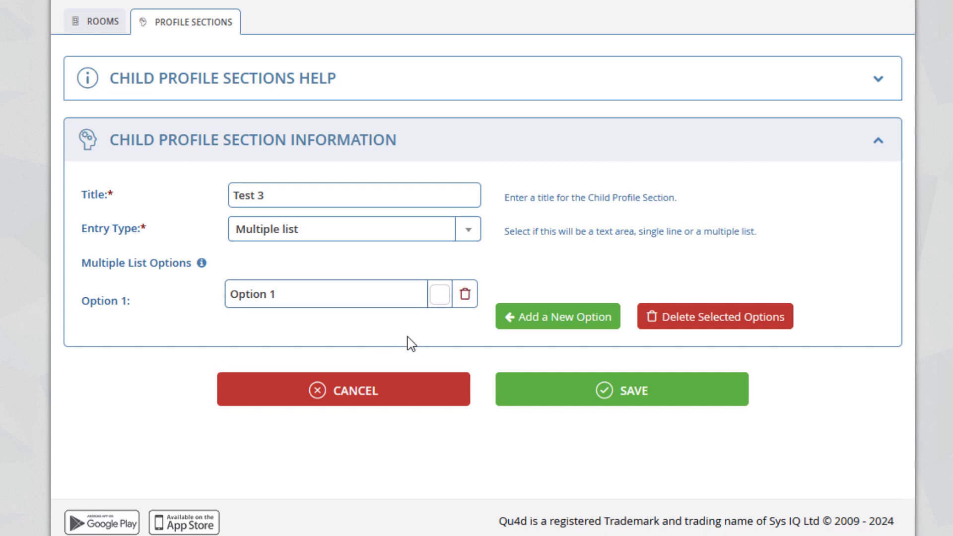
pyautogui.click(559, 328)
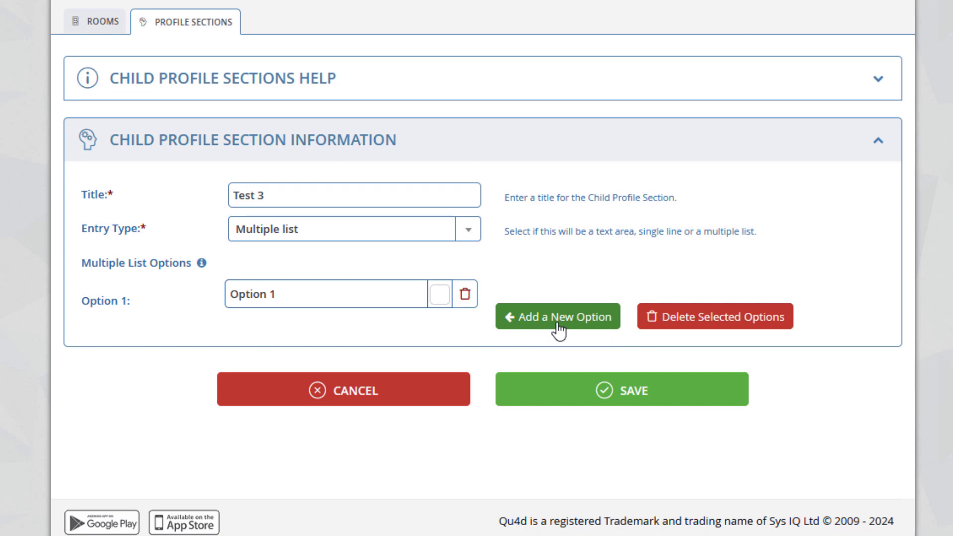
pyautogui.click(309, 343)
pyautogui.write('Option 2')
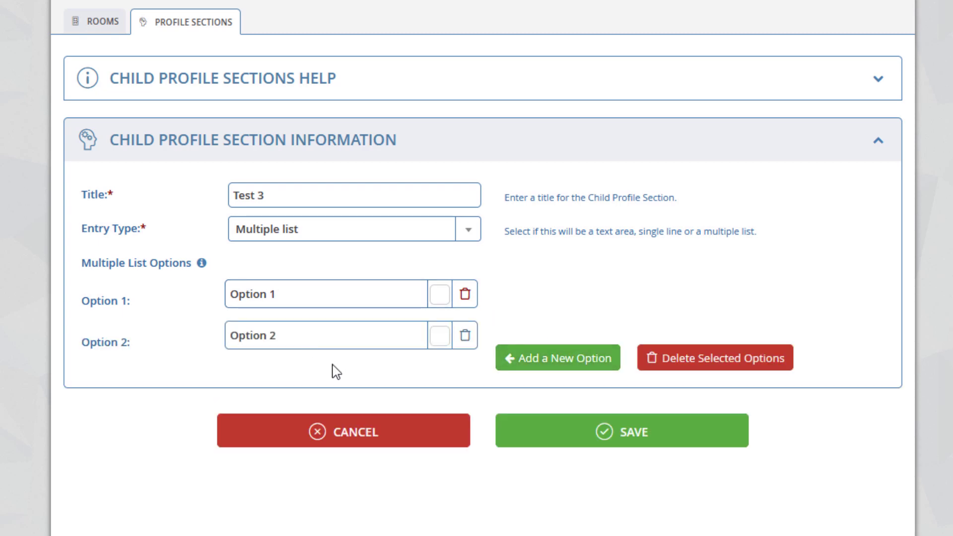
# - Add "Option 3" and "Option 4" to the multiple list options and save the section
pyautogui.click(553, 372)
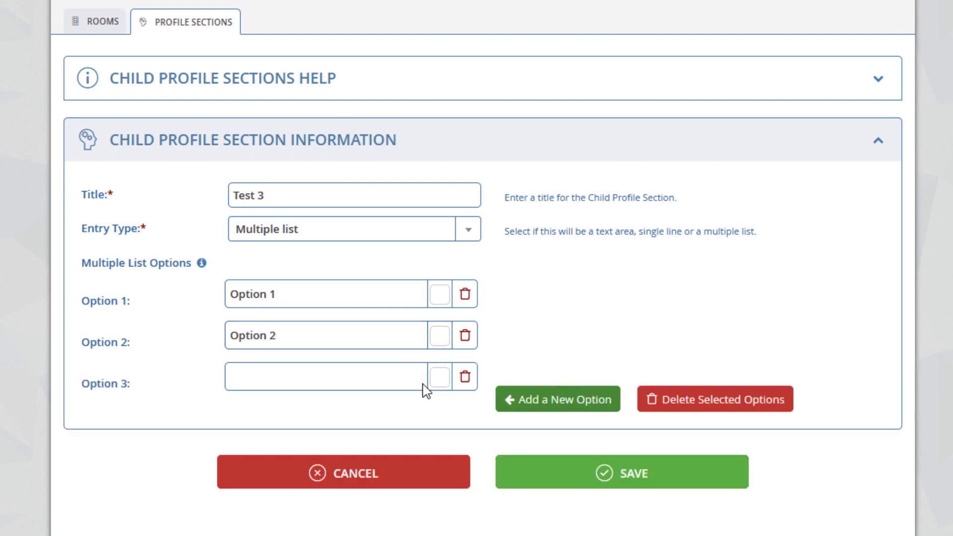
pyautogui.click(365, 380)
pyautogui.write('Option 3')
pyautogui.click(503, 399)
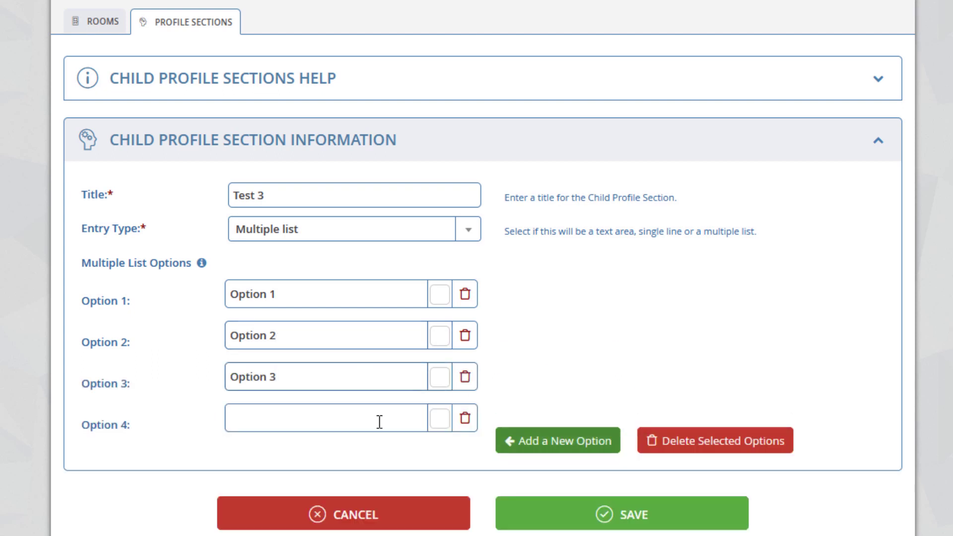
pyautogui.click(378, 422)
pyautogui.write('Option 4')
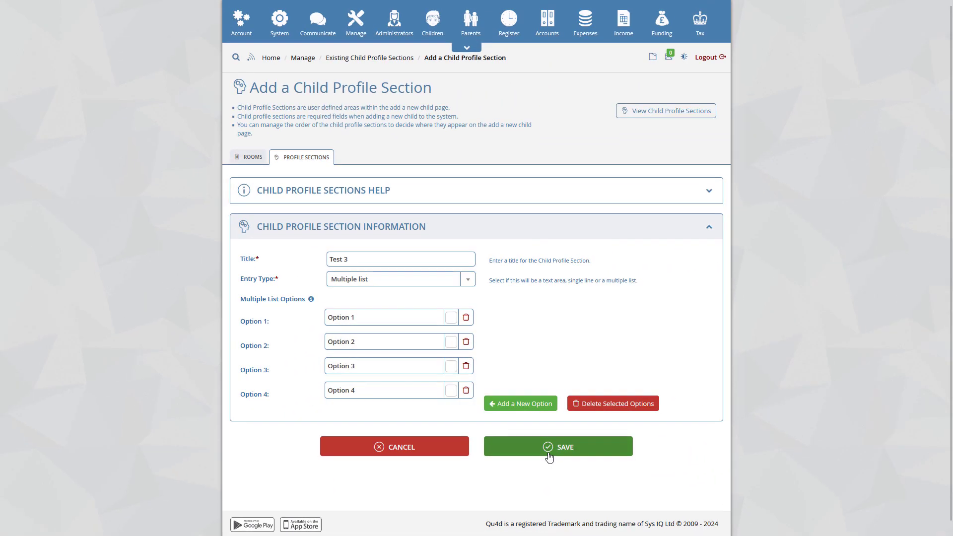
pyautogui.click(549, 447)
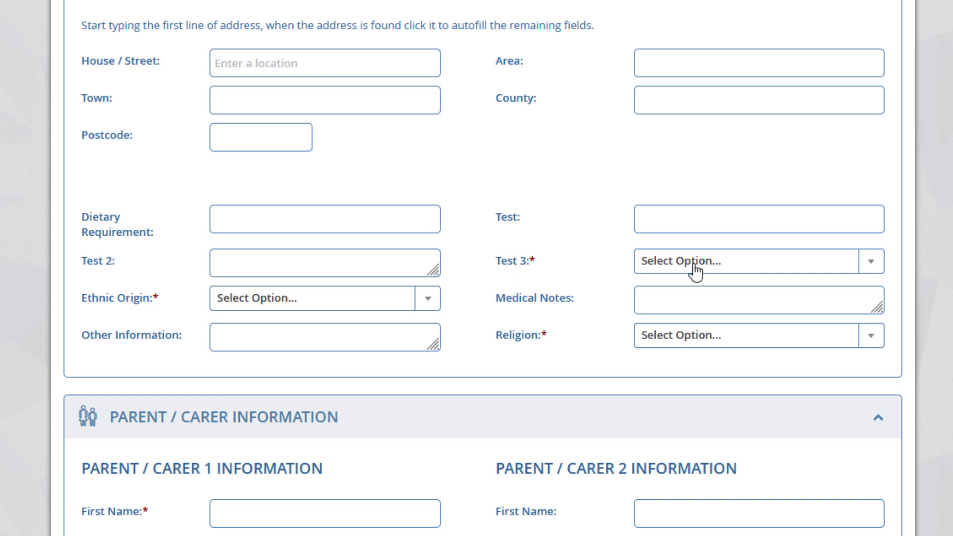
# - View the choices offered by the Test 3 field on the new child form and close its list
pyautogui.click(695, 272)
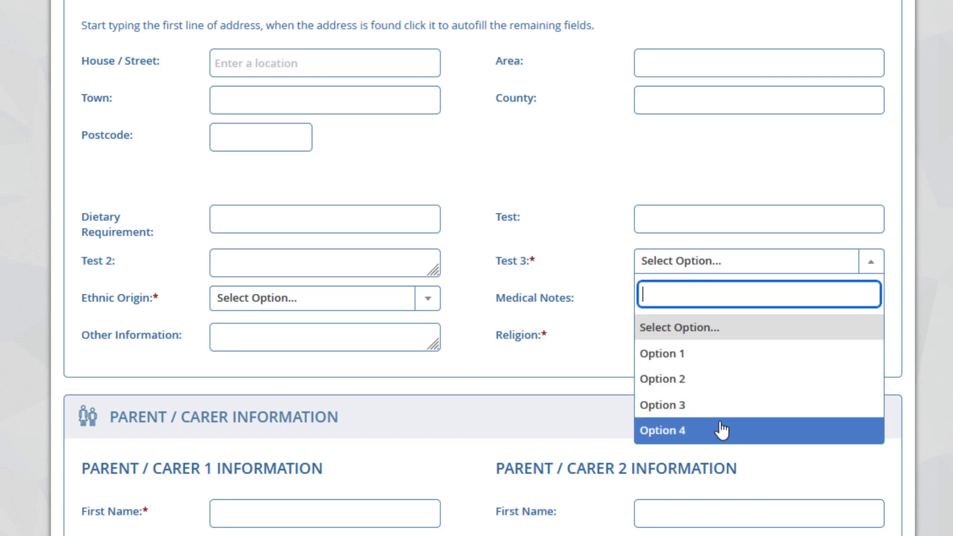
pyautogui.click(610, 287)
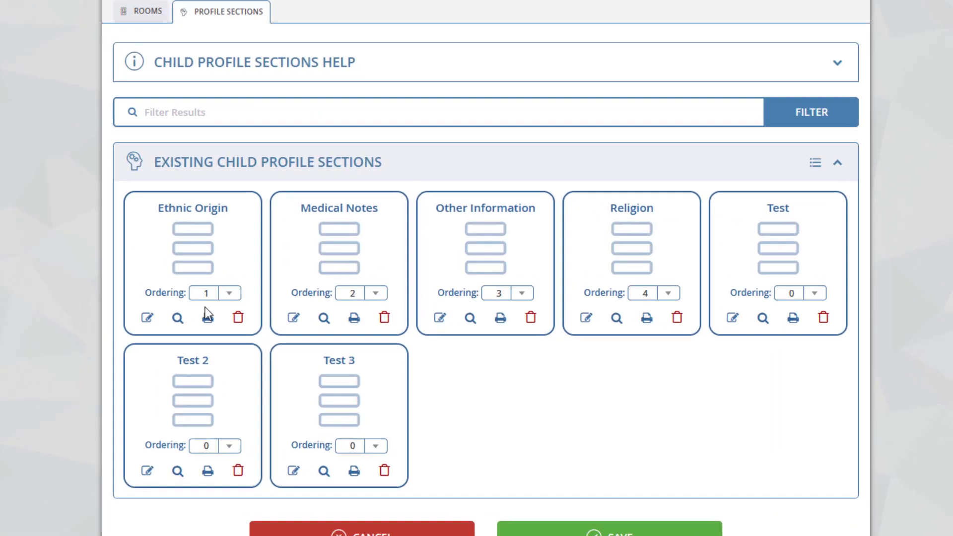
# - Look through the ordering numbers available for the Ethnic Origin section and keep it at 1
pyautogui.click(304, 376)
pyautogui.scroll(-7, 192, 359)
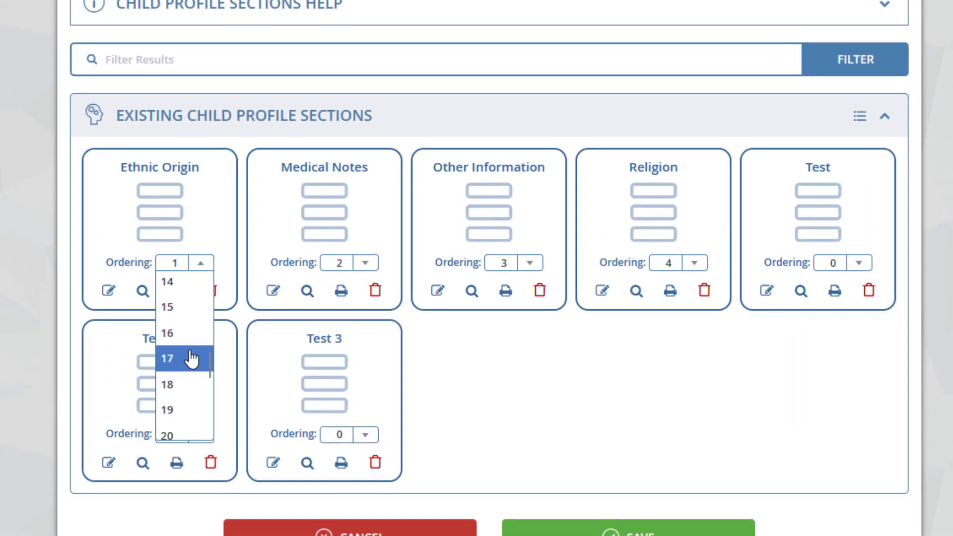
pyautogui.scroll(7, 192, 359)
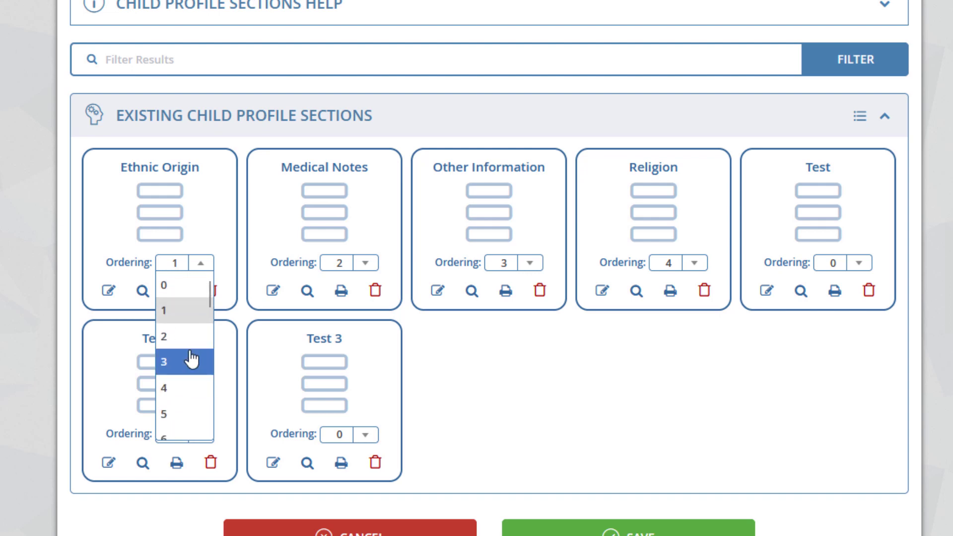
pyautogui.click(191, 311)
# - Set the ordering of Test to 5, Test 2 to 6 and Test 3 to 7, and save the order
pyautogui.click(860, 272)
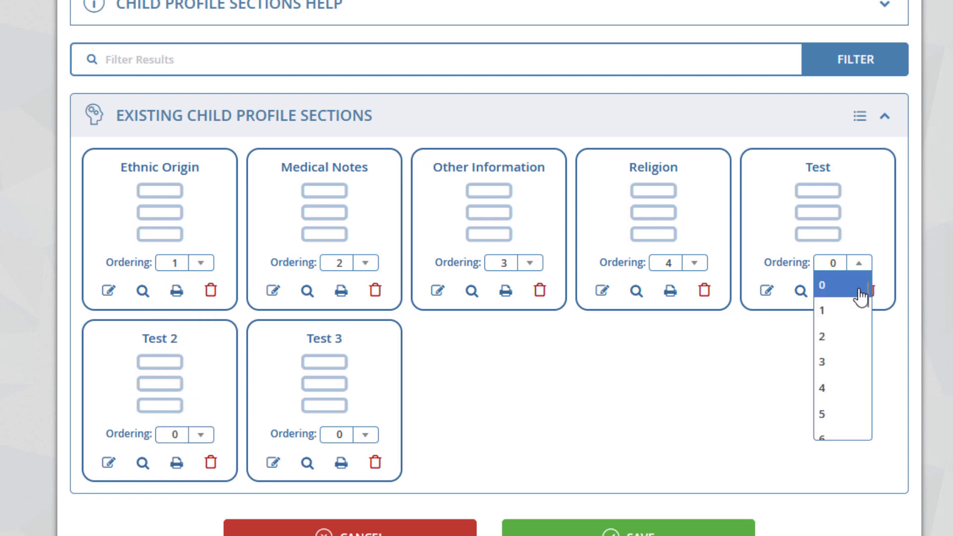
pyautogui.click(842, 412)
pyautogui.click(198, 448)
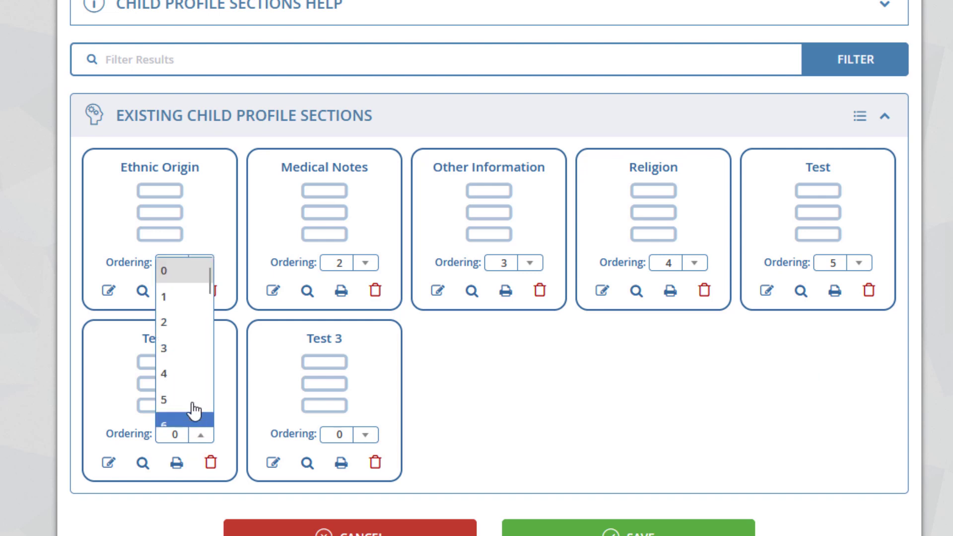
pyautogui.scroll(-4, 187, 392)
pyautogui.click(178, 340)
pyautogui.click(354, 442)
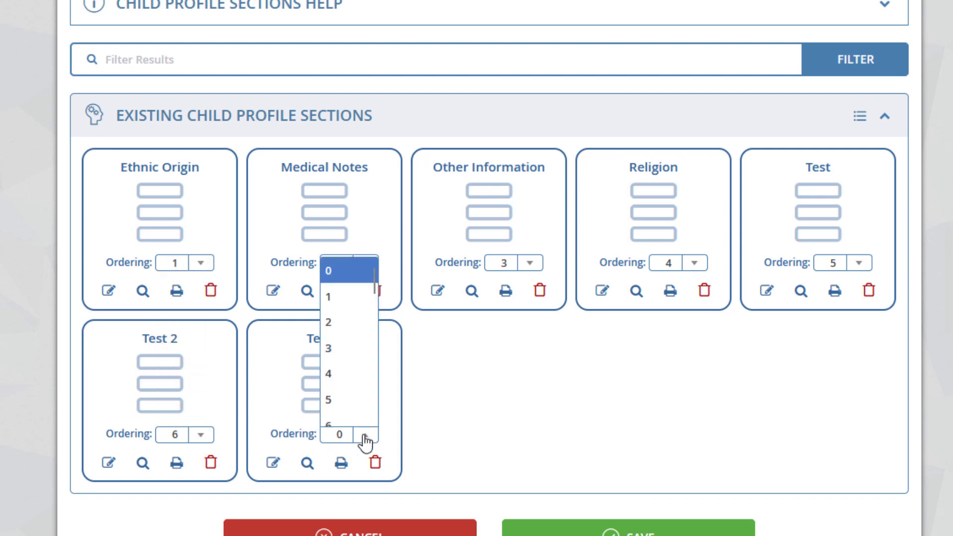
pyautogui.scroll(-3, 358, 385)
pyautogui.click(349, 365)
pyautogui.scroll(-3, 542, 364)
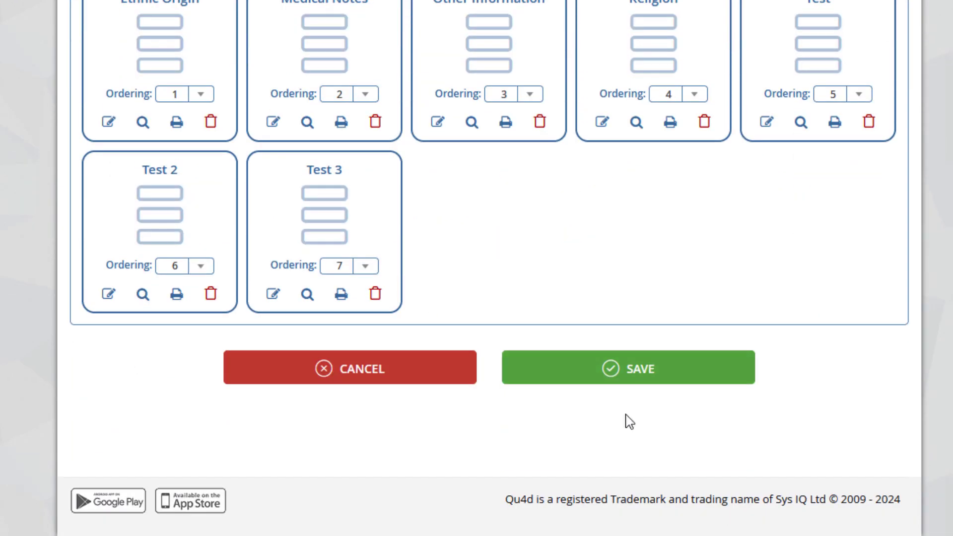
pyautogui.click(619, 375)
# - Open the Test 3 profile section's edit form to view its settings, and cancel without changes
pyautogui.scroll(3, 610, 326)
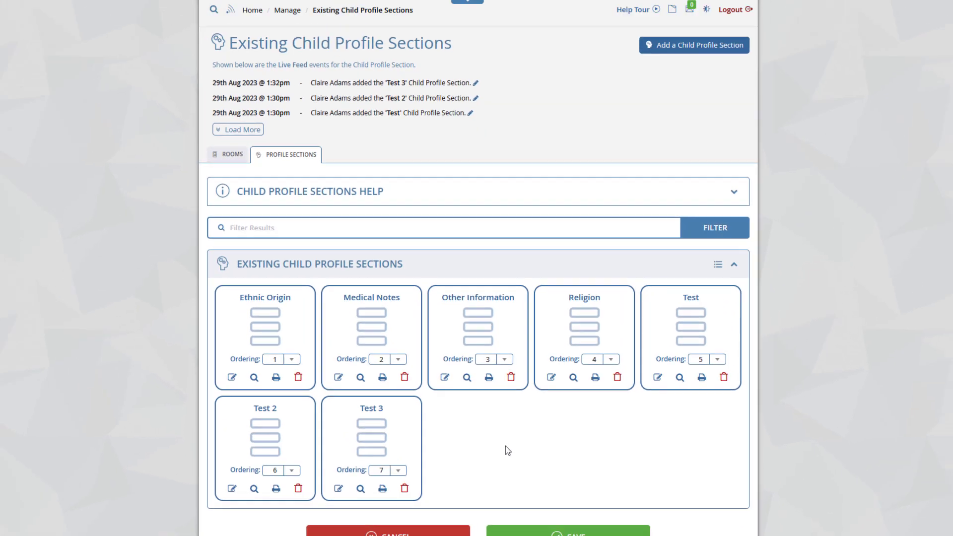
pyautogui.scroll(-1, 532, 395)
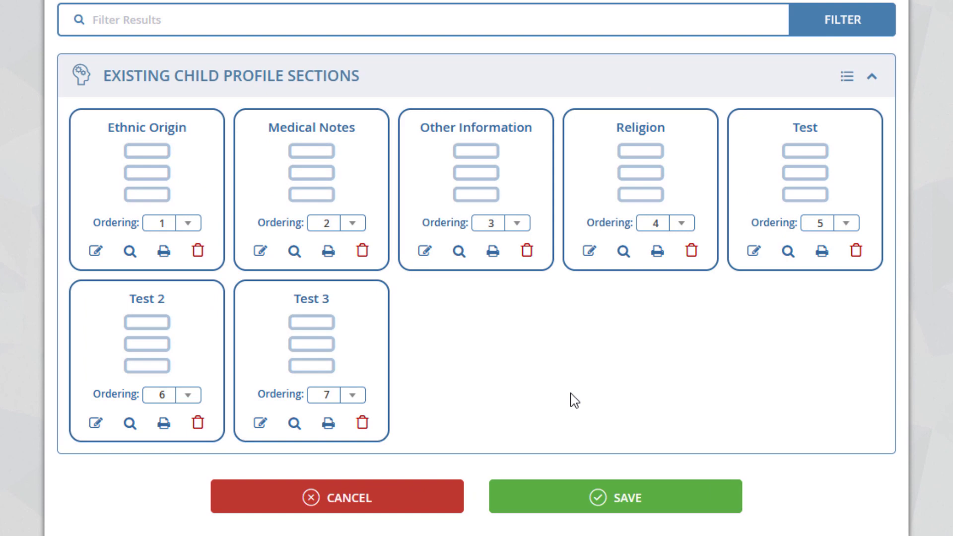
pyautogui.click(260, 423)
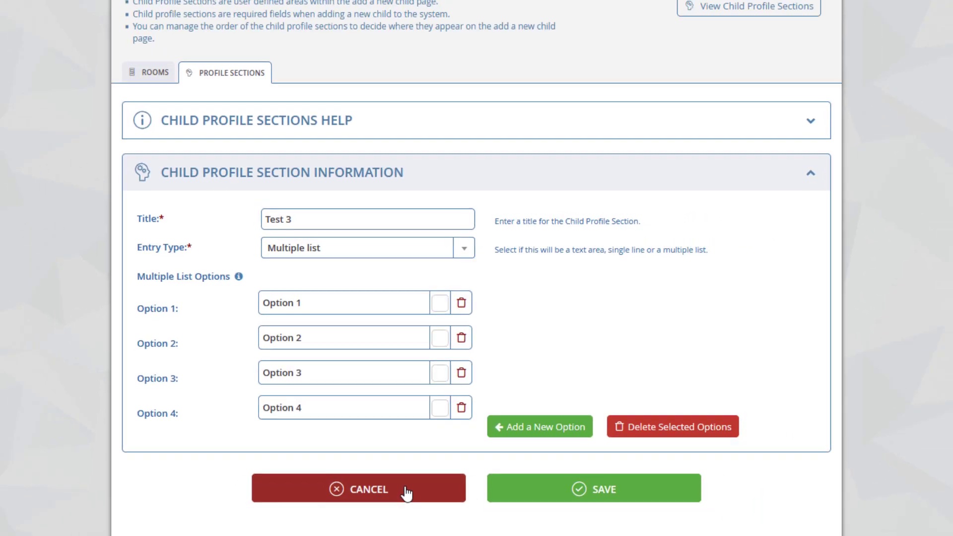
pyautogui.click(394, 519)
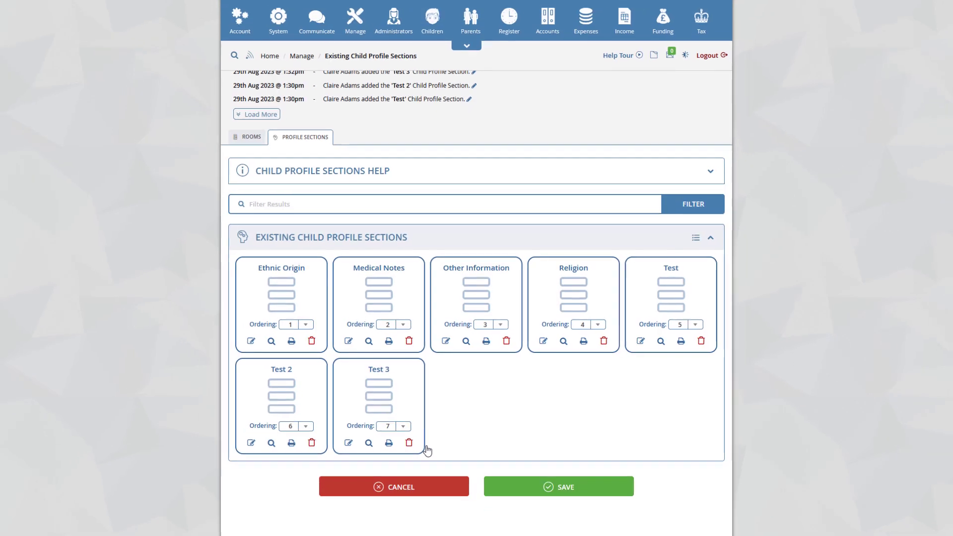